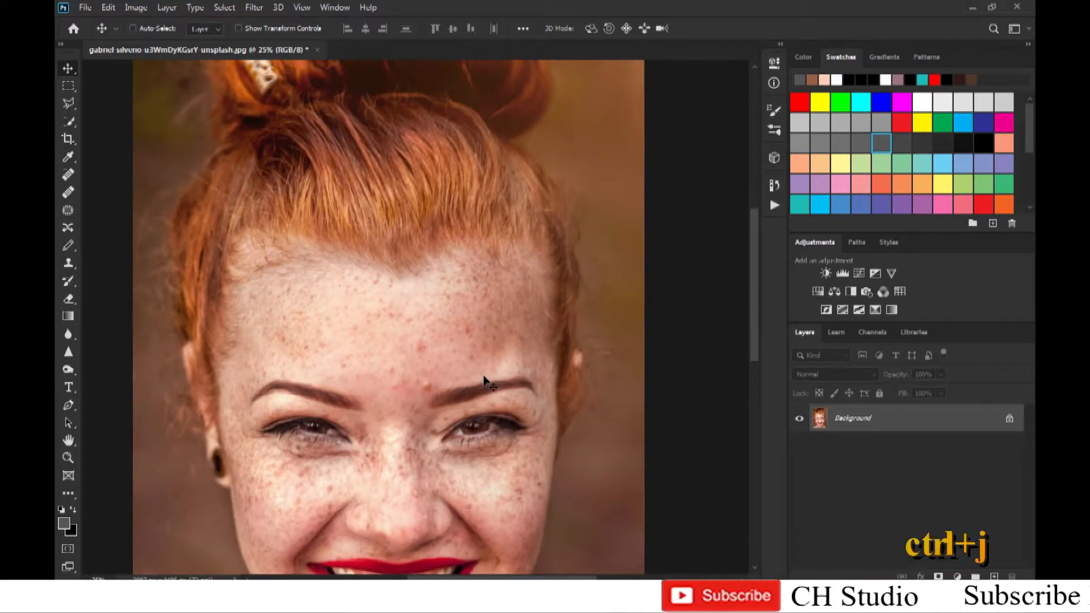
Duplicate the Background layer and sample a light pink skin tone from the face as the foreground colour
key(ctrl+minus)
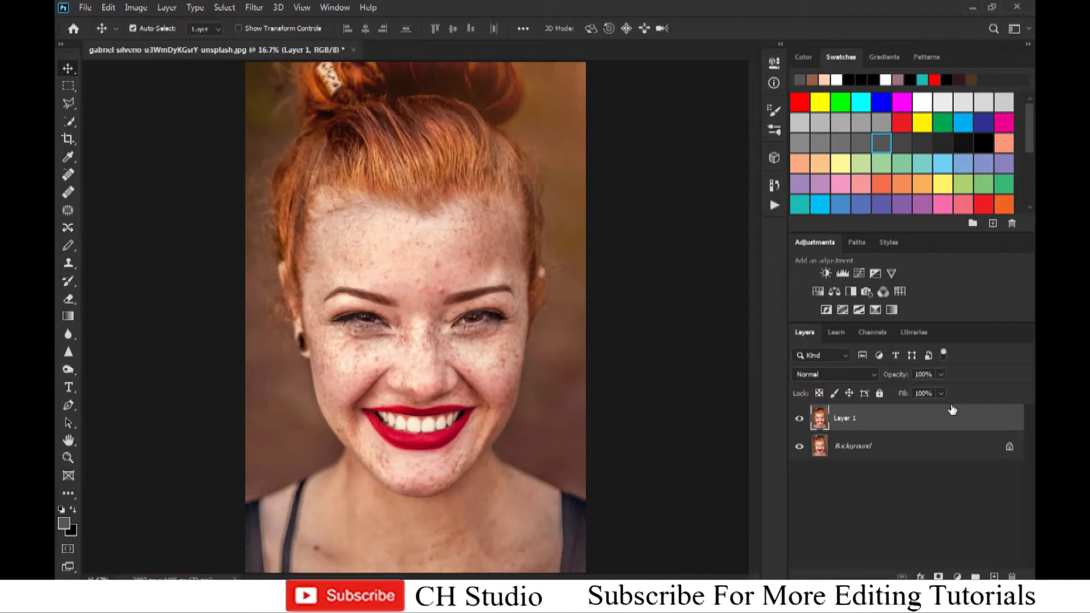
key(ctrl+plus)
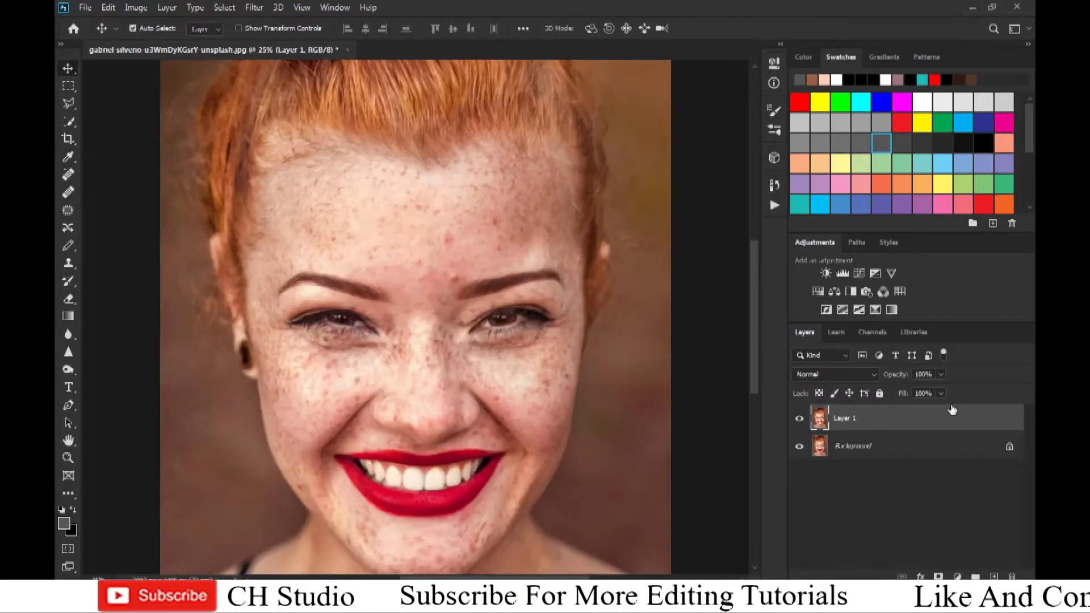
key(i)
key(ctrl+plus)
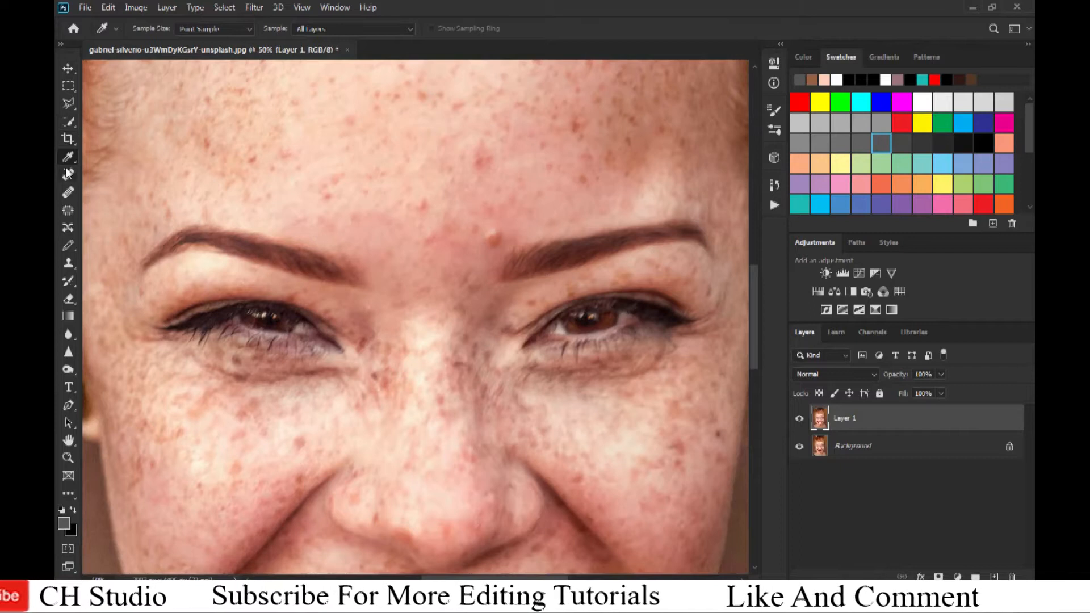
drag(426, 168, 322, 399)
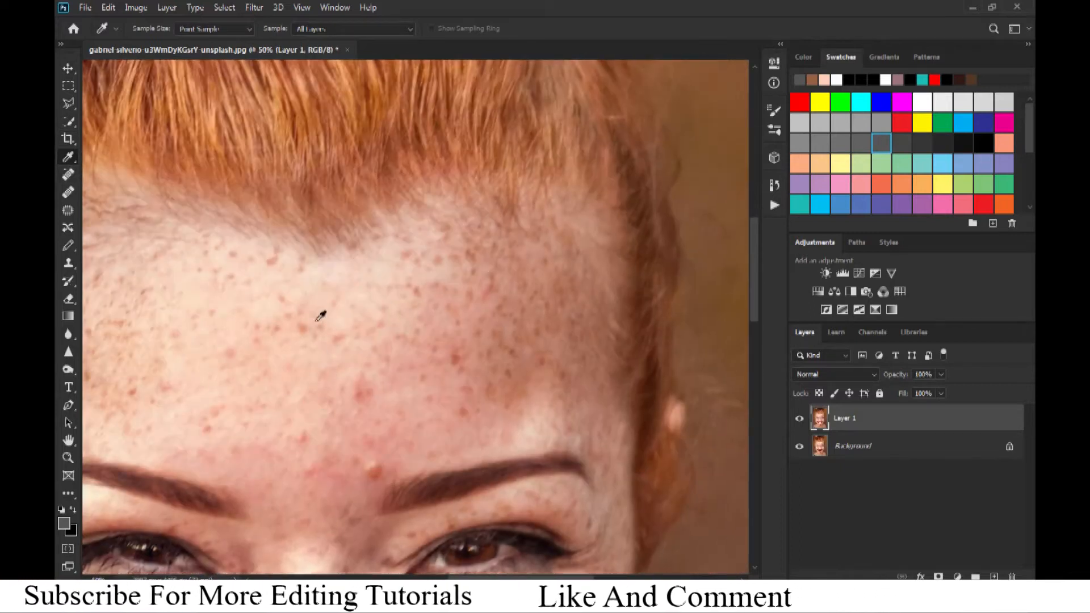
drag(276, 456, 310, 216)
drag(327, 462, 334, 375)
click(344, 378)
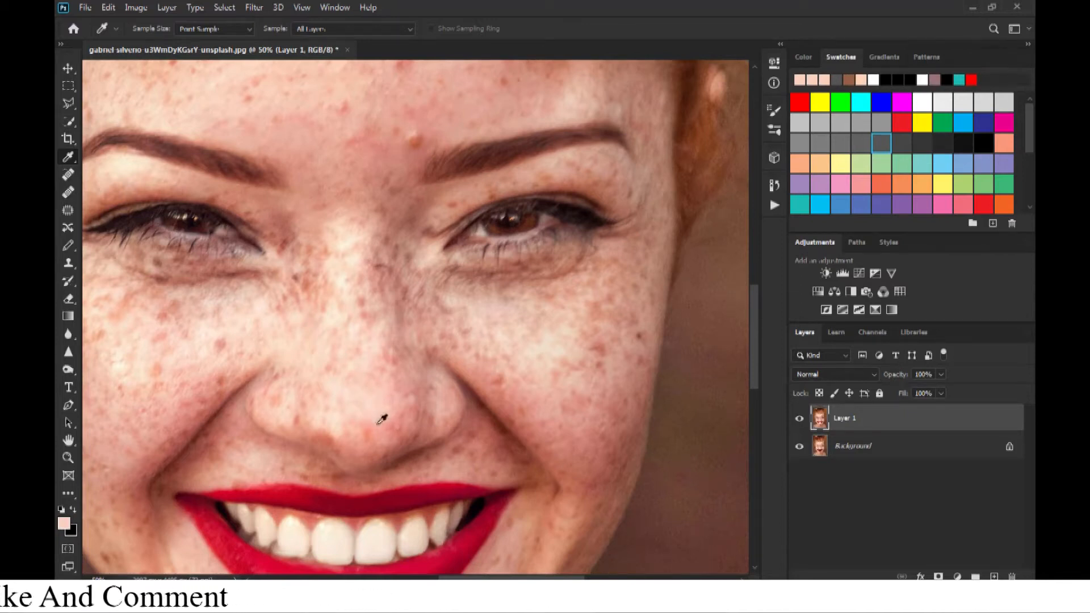
Remove the raised bump beside the inner eyebrow with the Spot Healing Brush, using a reduced brush size
key(ctrl+minus)
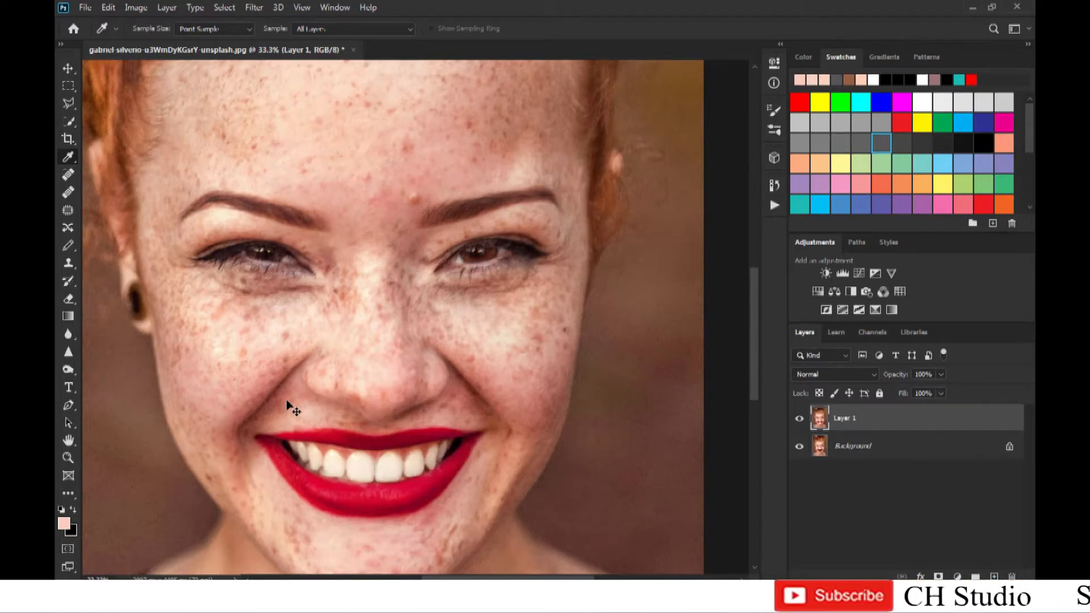
key(j)
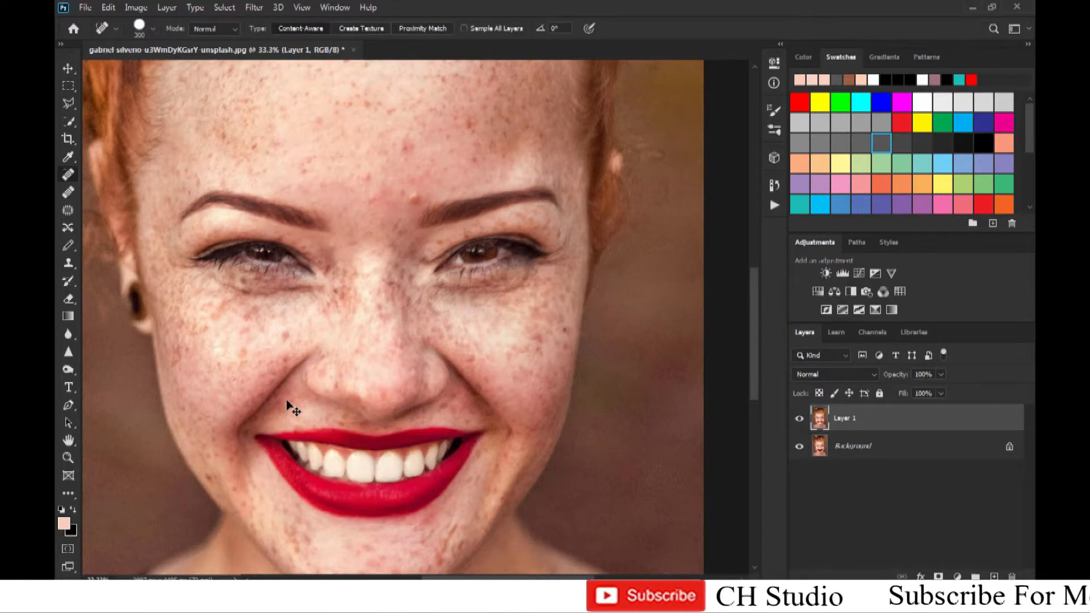
key(ctrl+plus)
drag(475, 297, 396, 513)
key(bracketleft)
key(bracketleft)
key(bracketleft)
key(bracketleft)
key(bracketleft)
key(bracketleft)
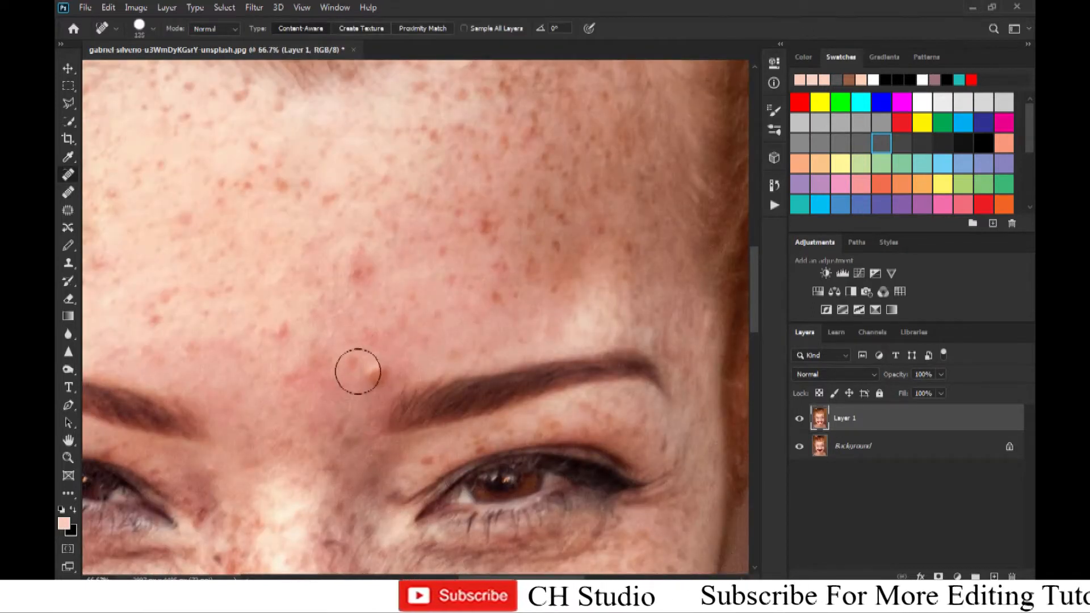
click(377, 373)
Spot-heal the larger red blemishes across the middle of the forehead with a 100 px brush
drag(193, 366, 307, 414)
key(bracketright)
key(bracketright)
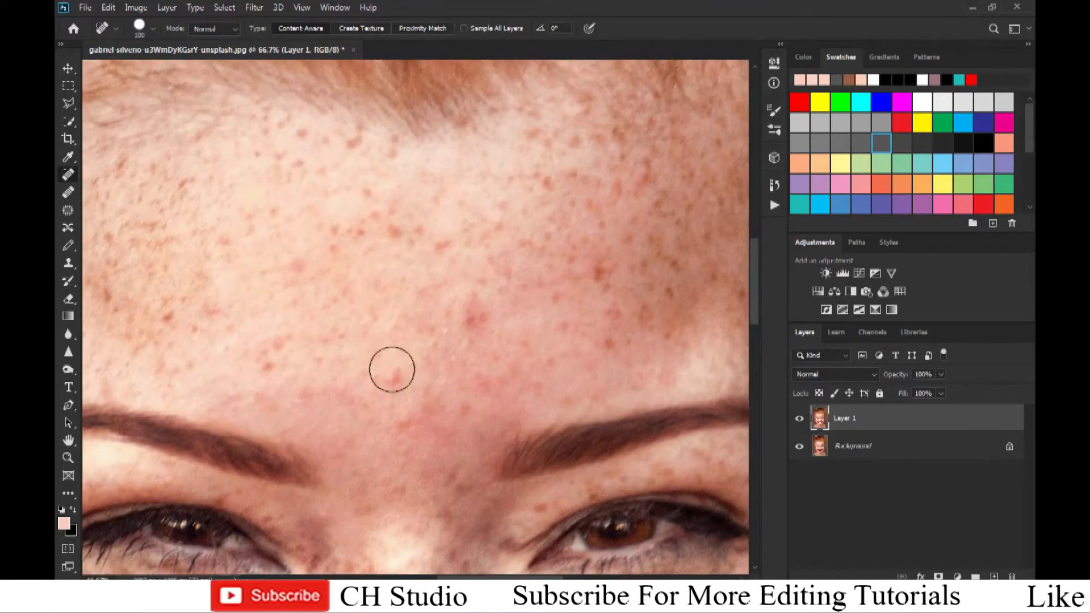
click(392, 370)
click(290, 262)
click(476, 316)
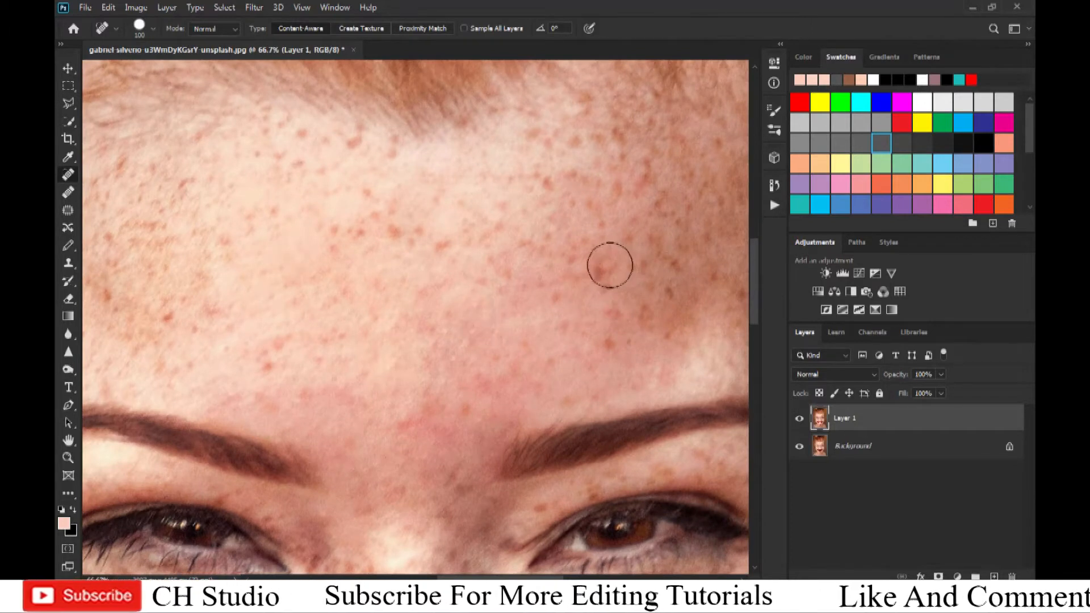
click(607, 268)
Spot-heal the freckles and dark marks on the cheek on the earring side of the face
drag(416, 386, 450, 165)
click(392, 345)
key(bracketright)
drag(309, 311, 515, 400)
click(359, 363)
key(bracketleft)
click(481, 332)
click(562, 361)
click(494, 359)
click(438, 312)
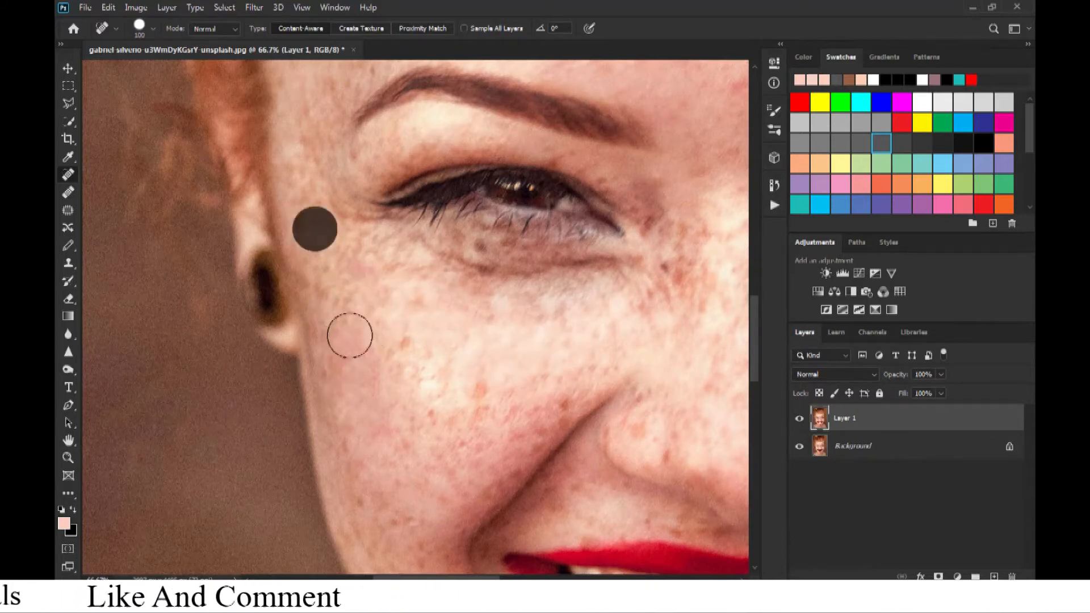
click(377, 317)
click(421, 338)
click(489, 383)
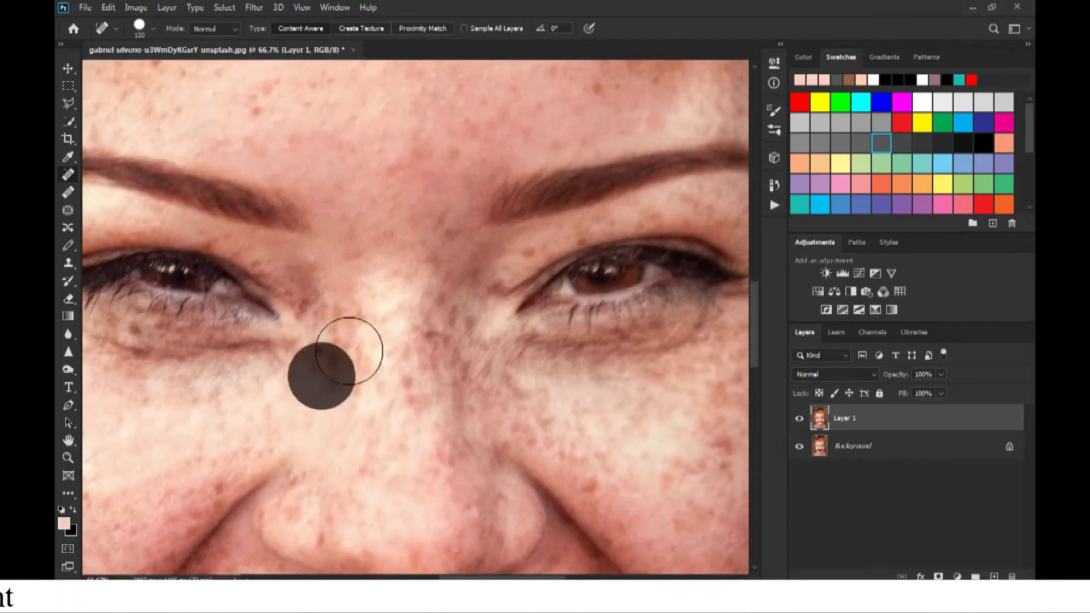
Spot-heal the freckles on the bridge of the nose and on the cheek opposite the earring
click(349, 351)
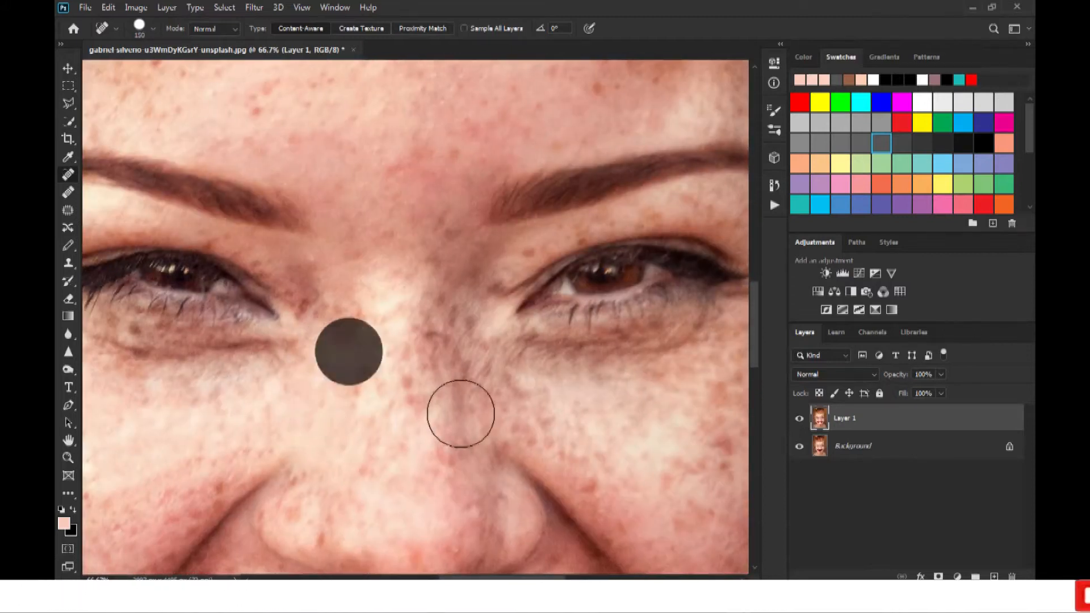
drag(463, 414, 431, 321)
click(625, 458)
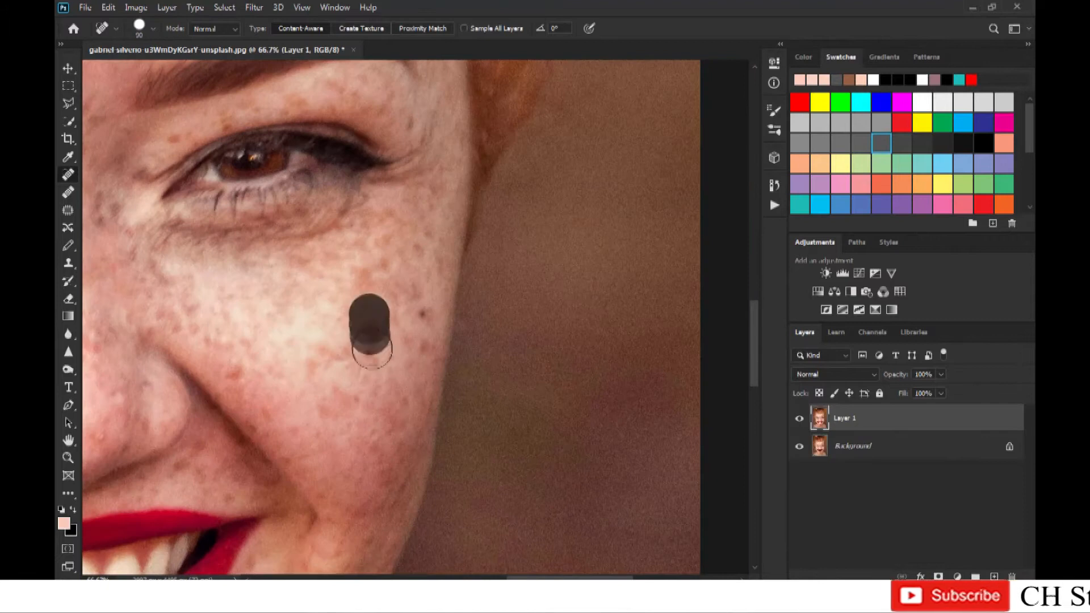
click(390, 288)
drag(418, 243, 353, 329)
click(349, 310)
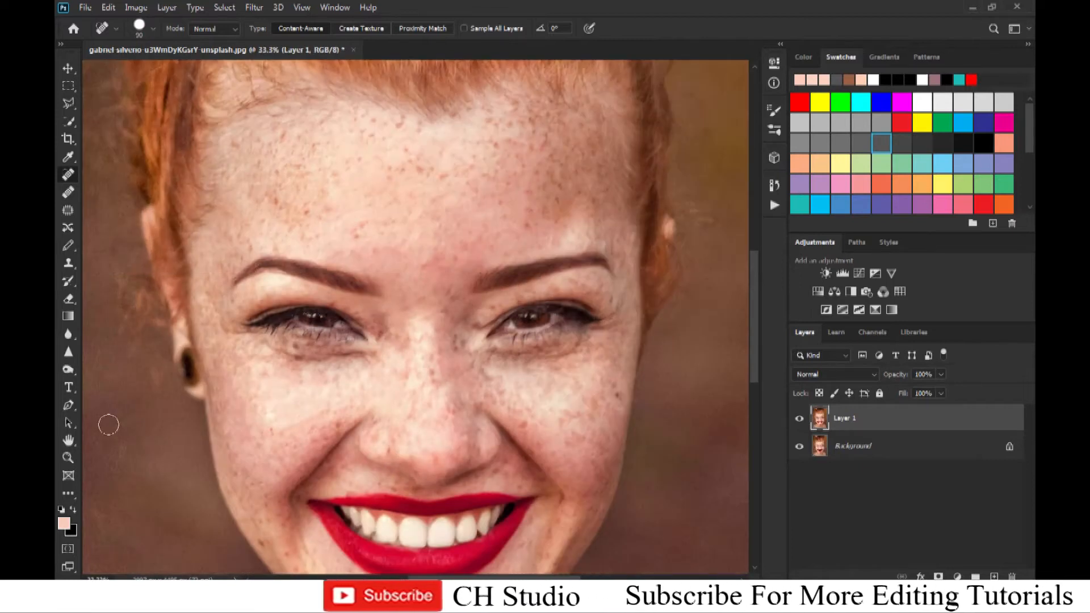
Smooth the freckled skin in the middle of the forehead on Layer 1 with an enlarged Mixer Brush
key(b)
click(67, 496)
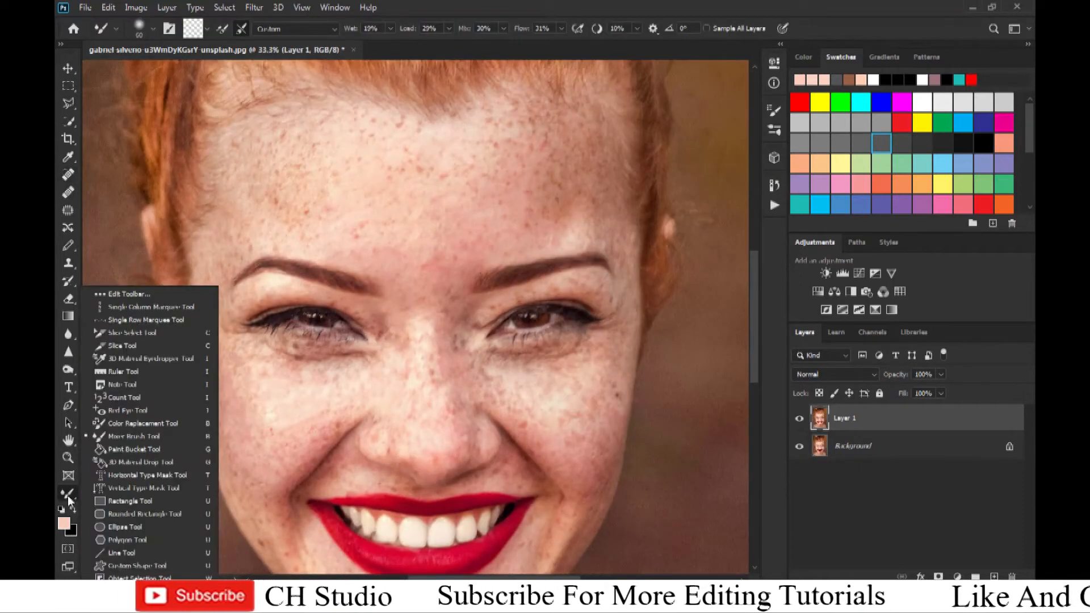
click(427, 273)
key(ctrl+plus)
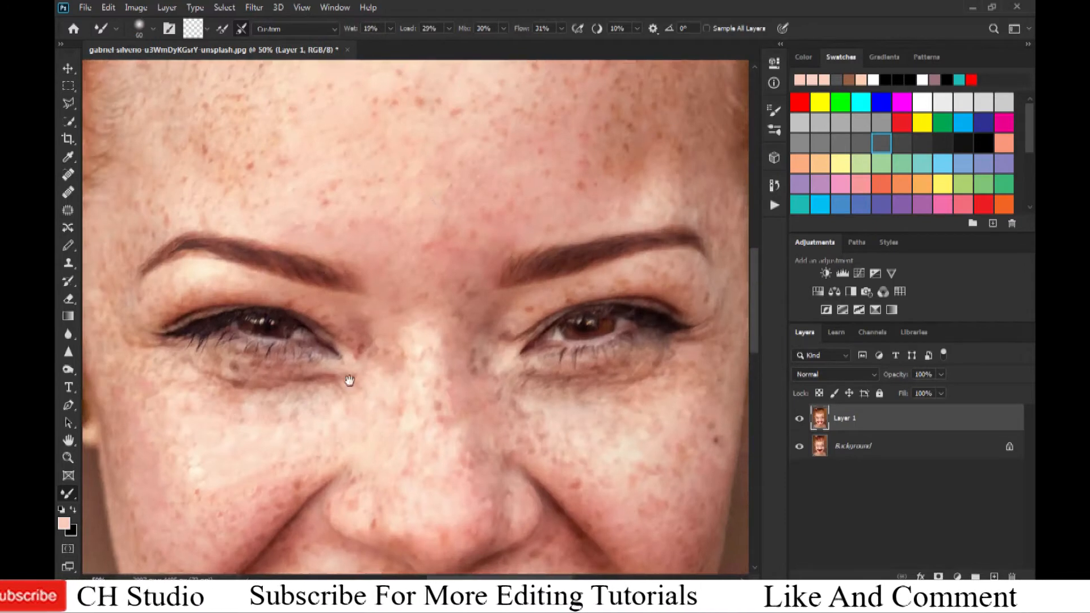
drag(406, 201, 335, 414)
key(ctrl+plus)
drag(454, 122, 287, 339)
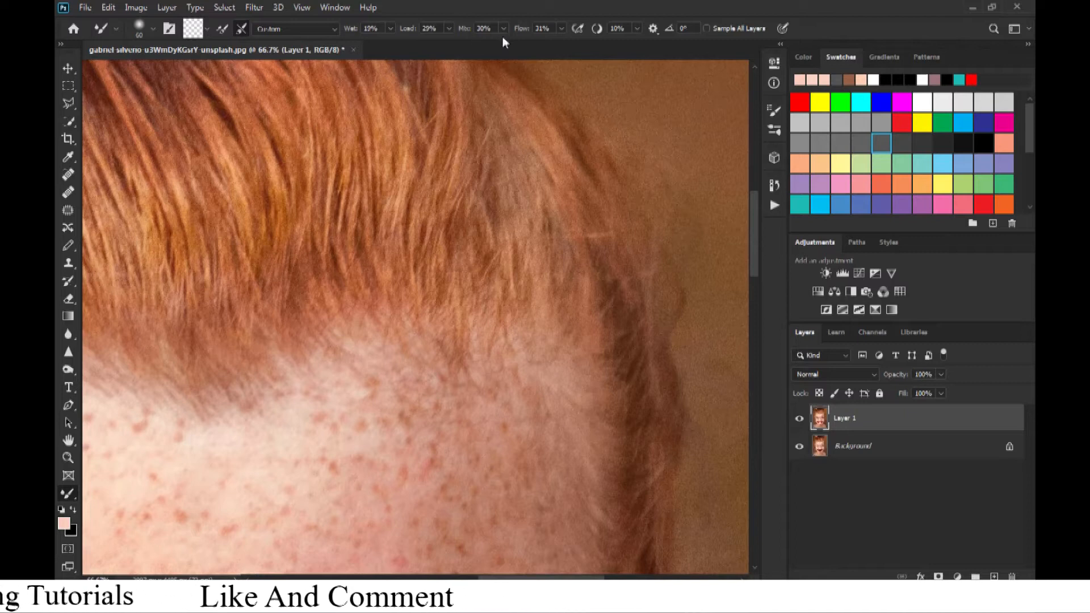
key(ctrl+minus)
key(ctrl+minus)
key(ctrl+minus)
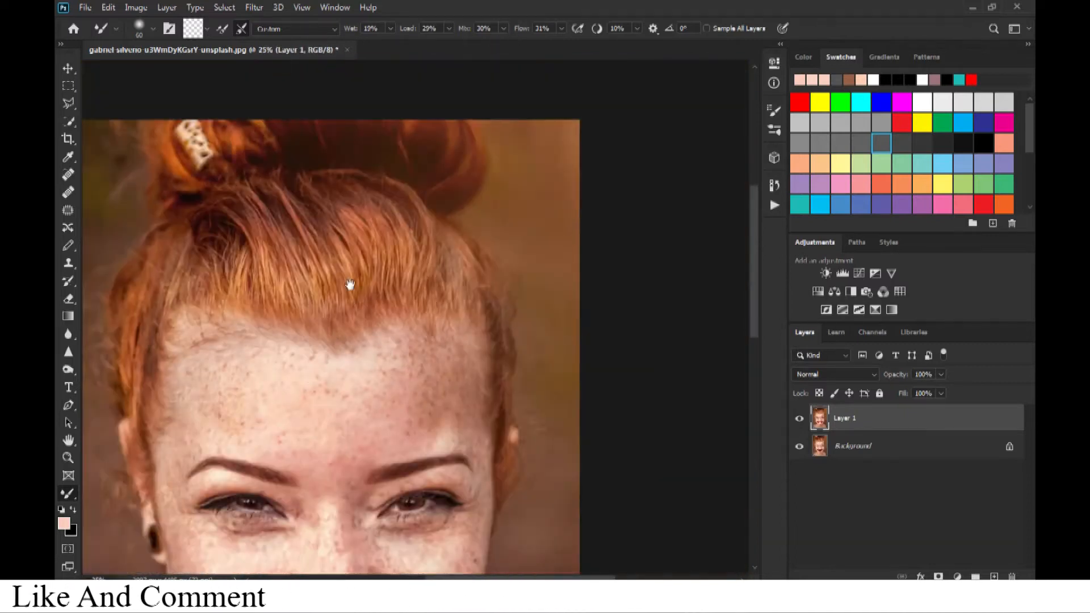
drag(340, 392, 372, 305)
key(ctrl+plus)
key(ctrl+plus)
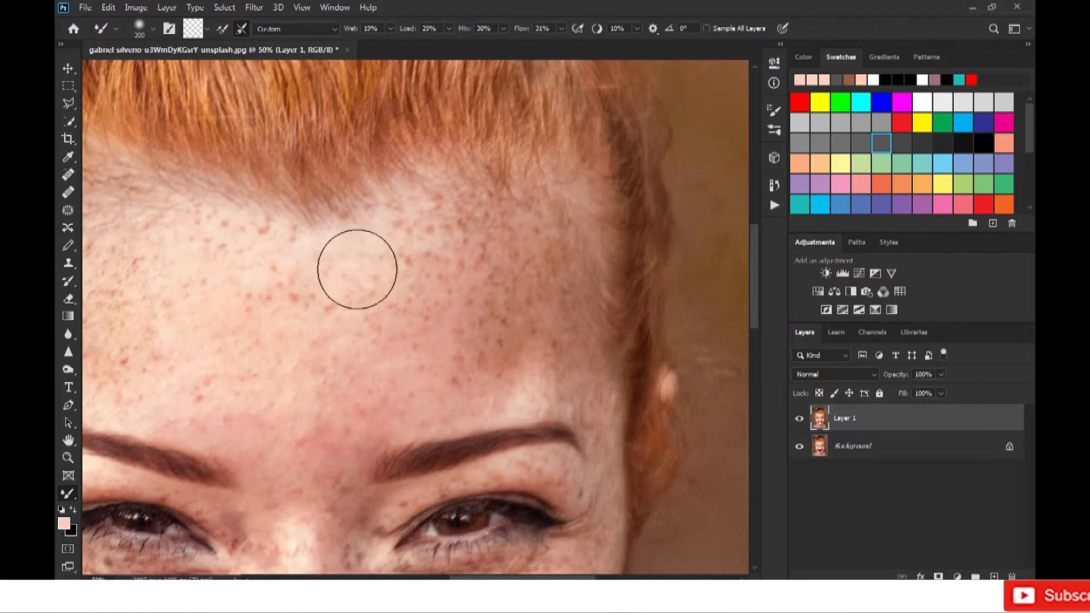
drag(341, 285, 474, 313)
mouse_move(405, 327)
mouse_down()
mouse_move(297, 311)
mouse_move(268, 366)
mouse_move(238, 316)
mouse_move(216, 319)
mouse_up()
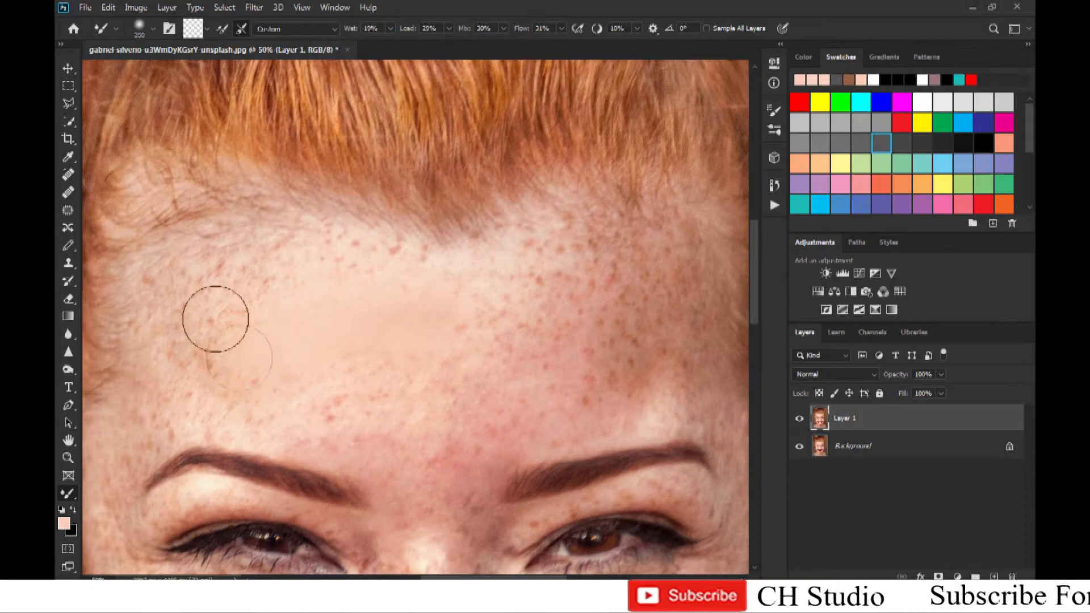
Blend the freckles on the earring side of the forehead up to the hairline, using a Mixer Brush of up to 400 px
key(bracketright)
key(bracketright)
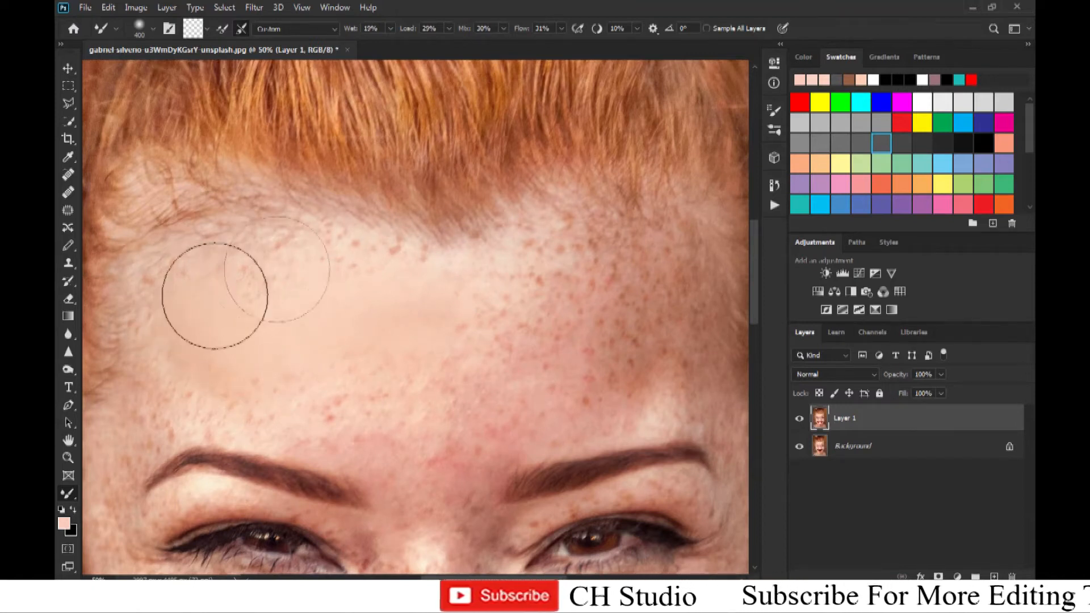
key(bracketleft)
key(bracketleft)
key(bracketleft)
key(bracketright)
key(bracketright)
mouse_move(262, 401)
mouse_down()
mouse_move(338, 392)
mouse_move(378, 366)
mouse_move(400, 276)
mouse_move(213, 333)
mouse_up()
Smooth the temple and the skin around the eyebrow on the earring side with a 175 to 200 px Mixer Brush
key(bracketleft)
key(bracketleft)
mouse_move(137, 417)
mouse_down()
mouse_move(274, 315)
mouse_move(248, 358)
mouse_move(306, 314)
mouse_move(416, 328)
mouse_up()
key(bracketleft)
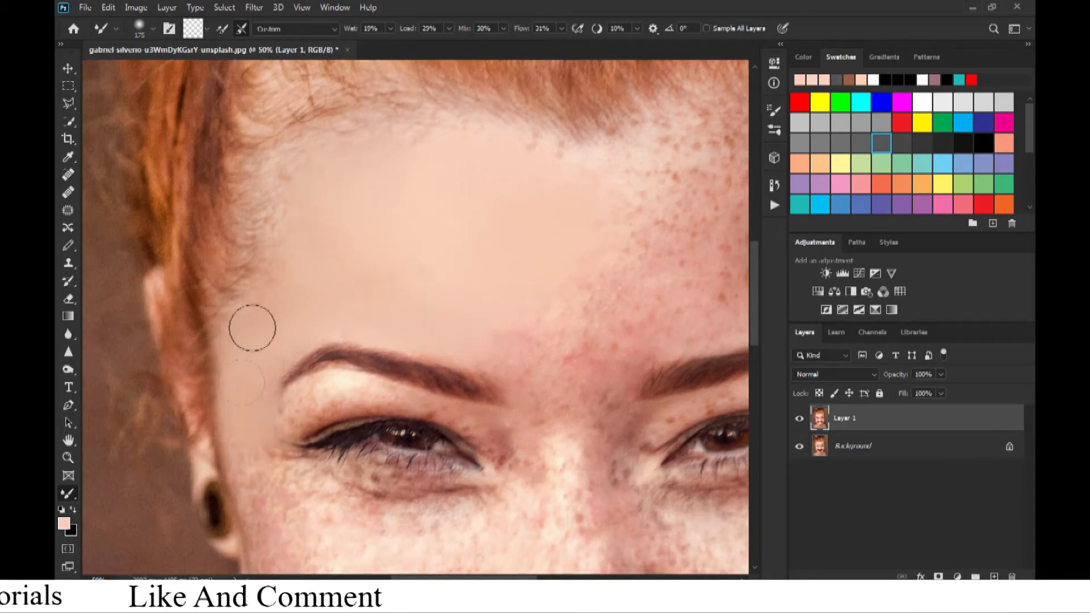
key(bracketright)
drag(288, 285, 286, 351)
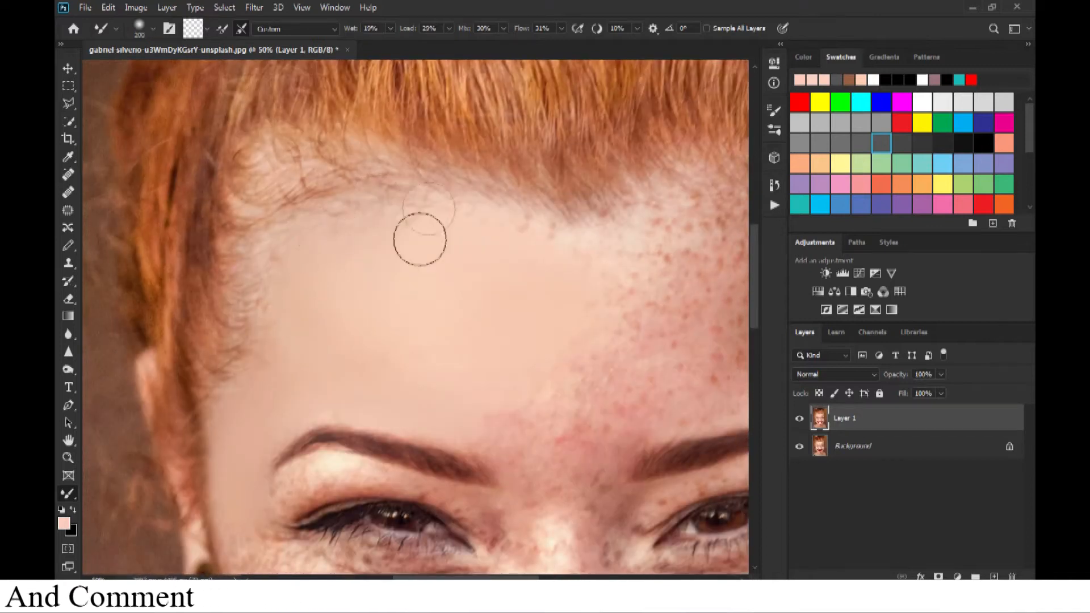
Blend the rest of the forehead with a 300 px Mixer Brush and continue smoothing over the cheeks, nose and chin
drag(511, 265, 336, 274)
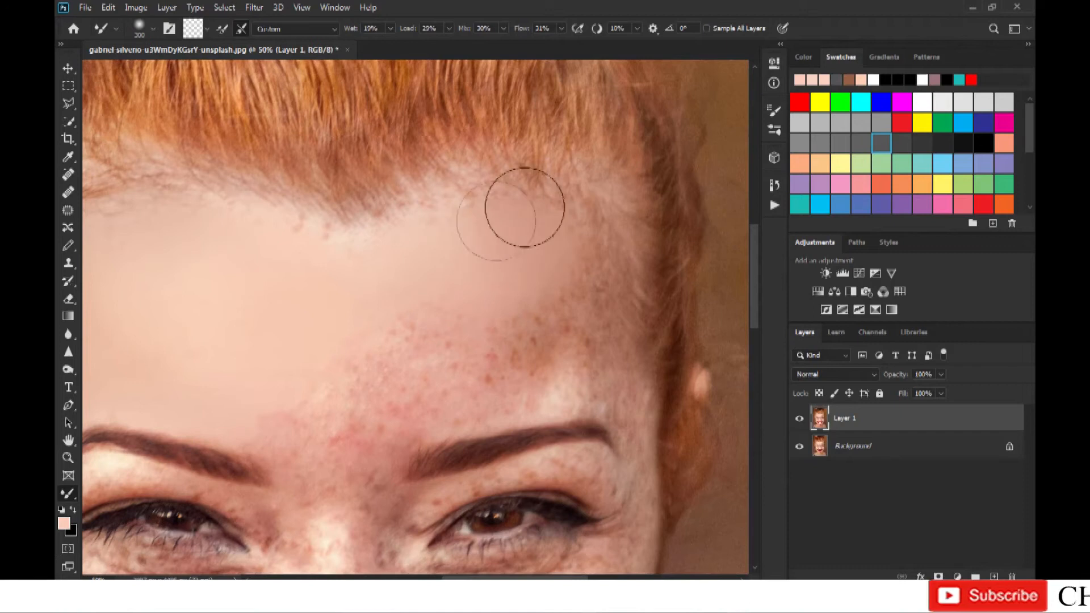
mouse_move(524, 207)
mouse_down()
mouse_move(517, 268)
mouse_move(542, 344)
mouse_up()
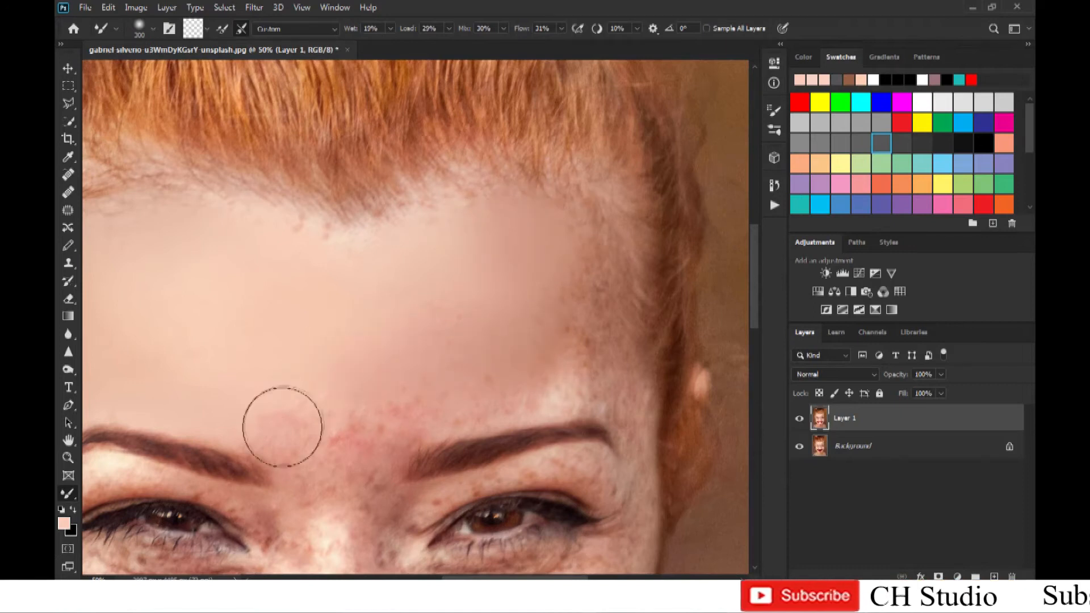
drag(282, 427, 450, 272)
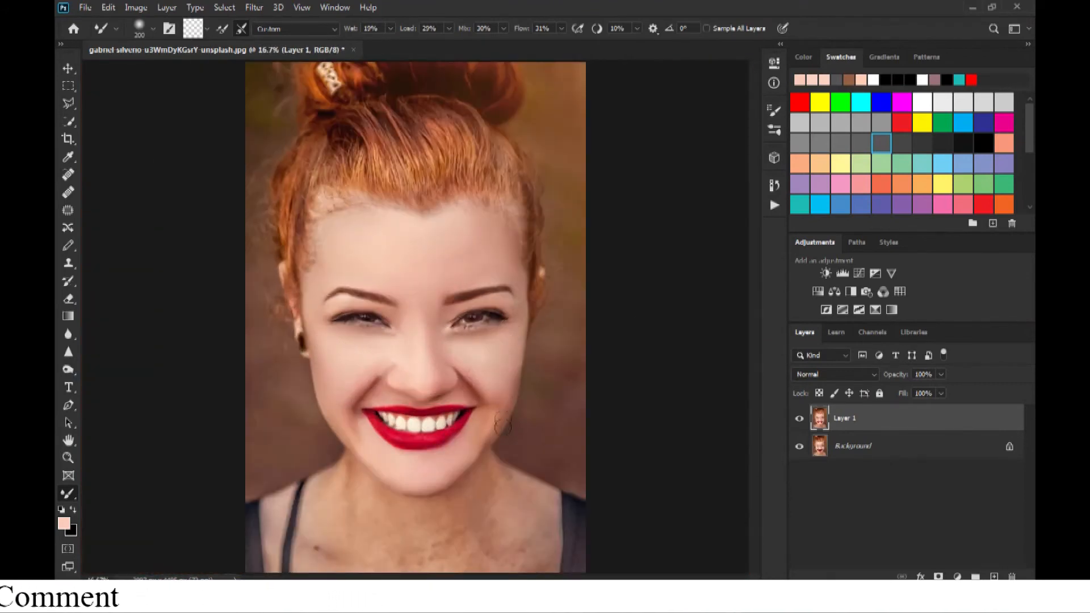
Compare the retouched face with the original by toggling Layer 1's visibility and inspecting the skin up close
key(ctrl+minus)
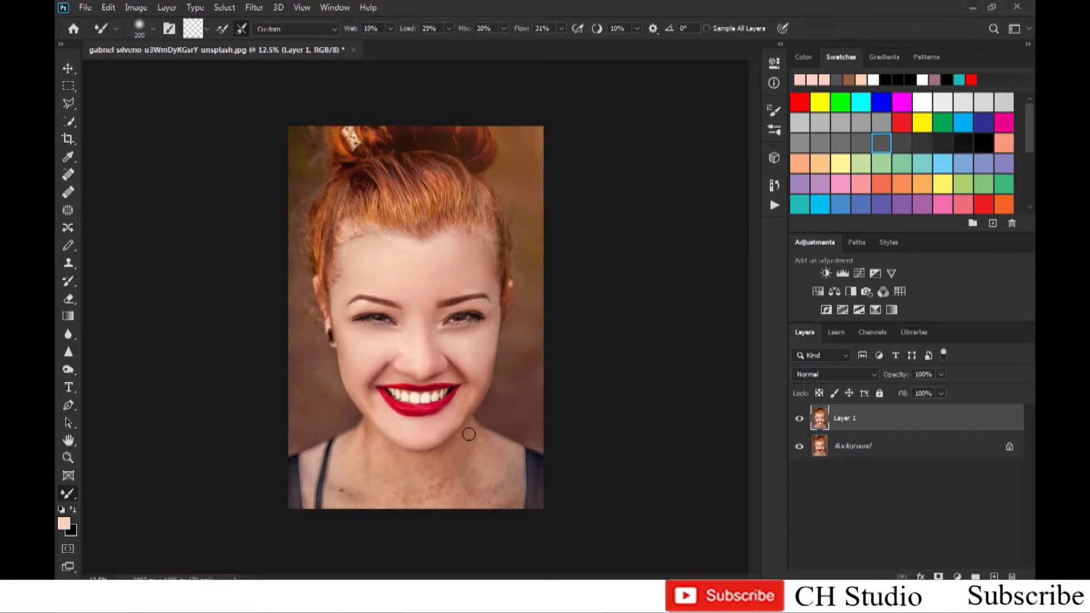
key(ctrl+plus)
key(ctrl+plus)
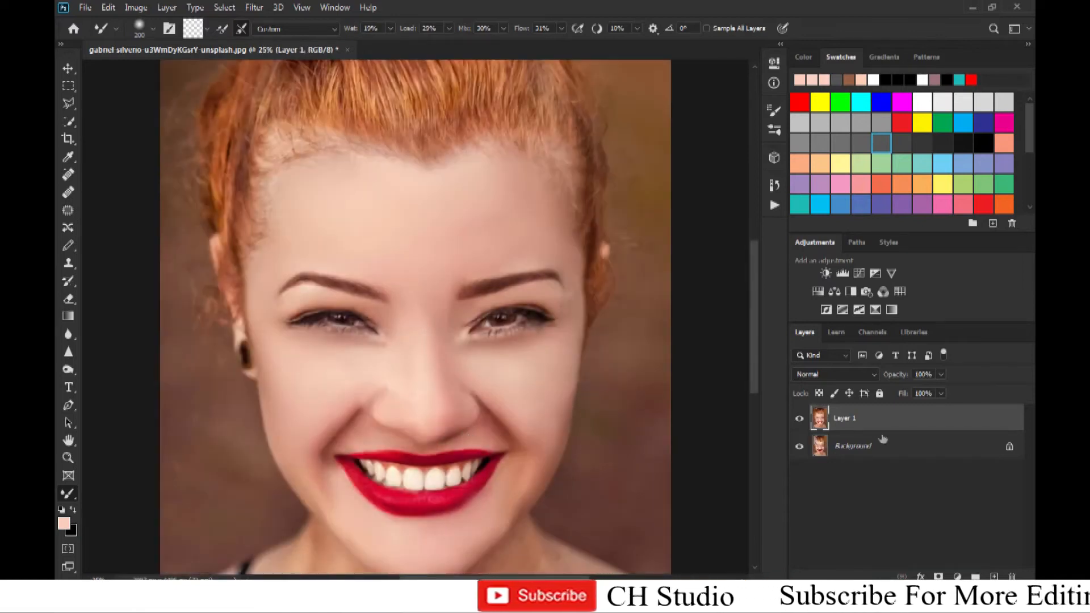
click(801, 421)
click(801, 421)
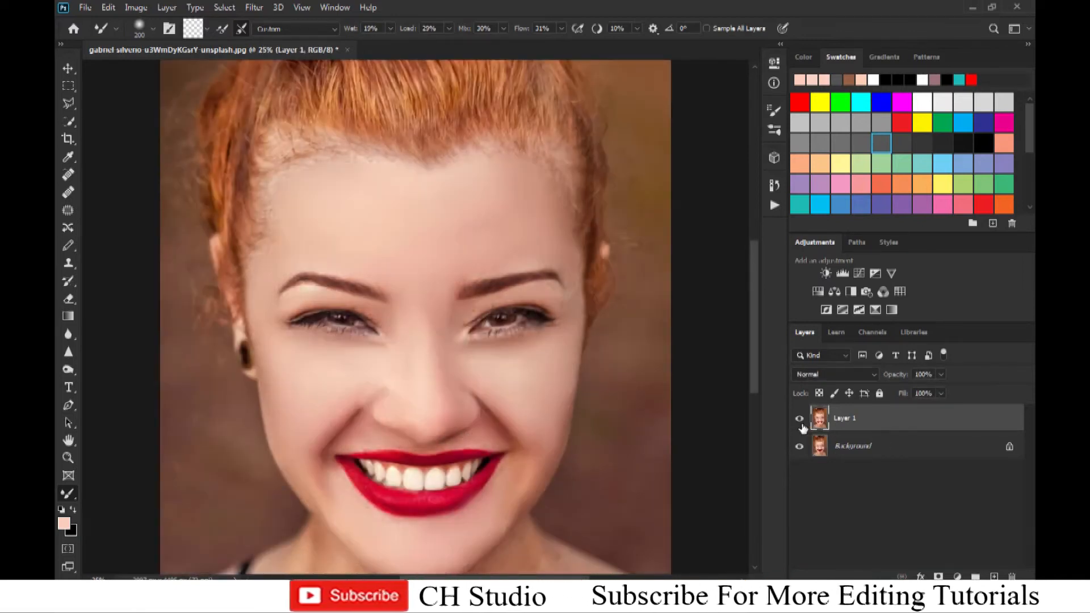
click(800, 422)
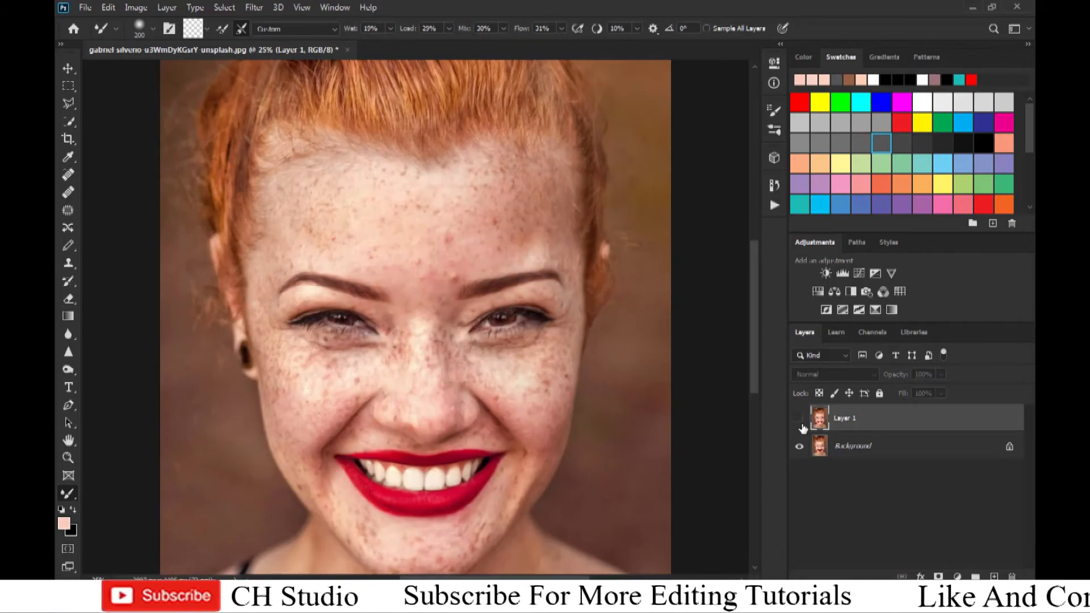
click(800, 421)
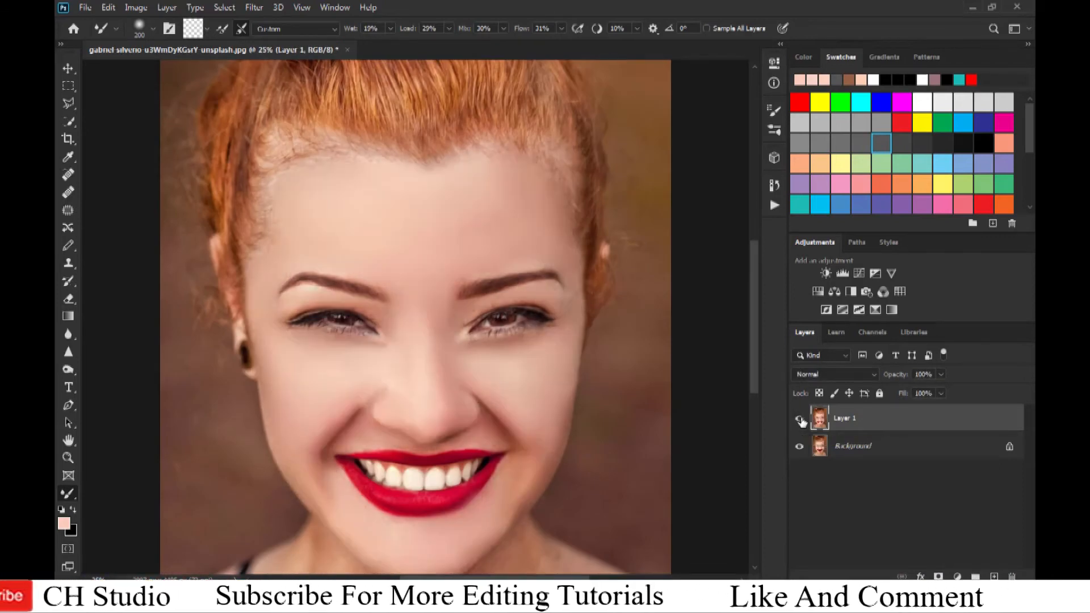
key(ctrl+plus)
key(ctrl+minus)
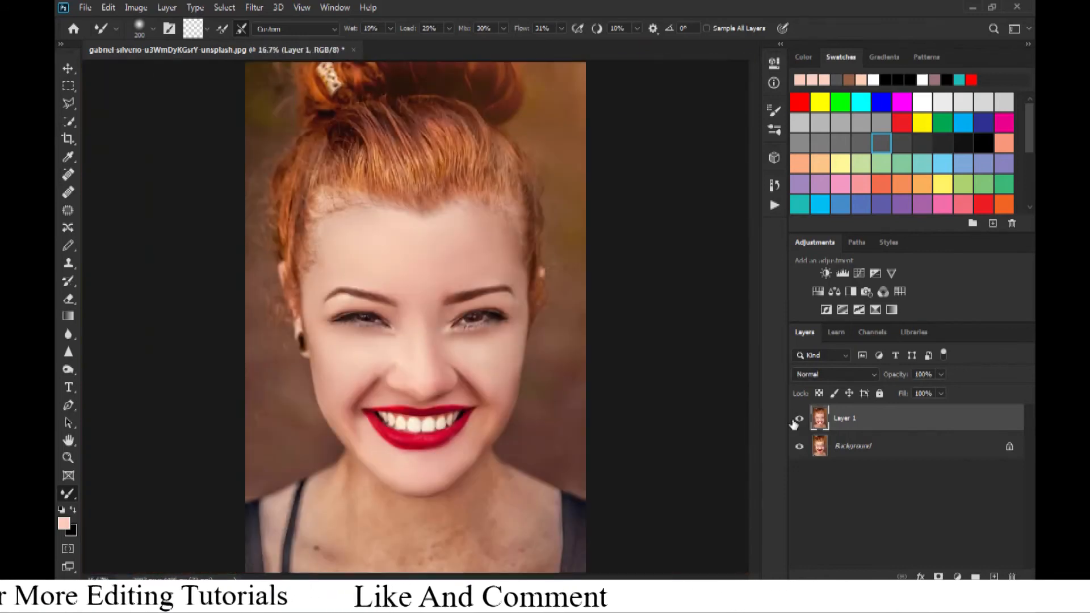
key(ctrl+plus)
key(ctrl+plus)
key(ctrl+plus)
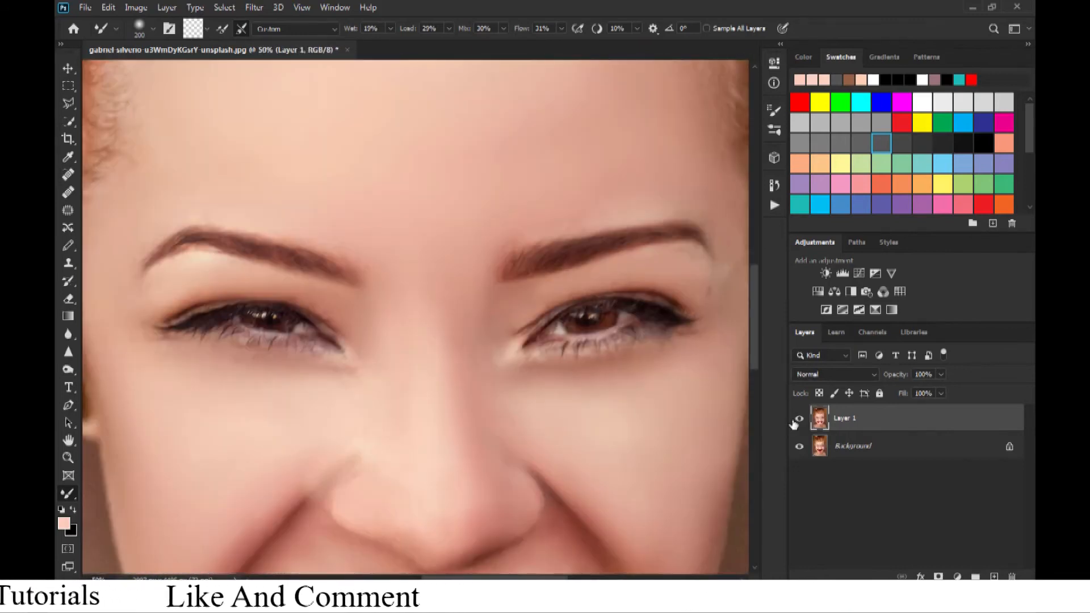
Add a white layer mask to Layer 1 and make black the foreground colour
drag(109, 423, 144, 295)
key(ctrl+plus)
drag(352, 341, 623, 289)
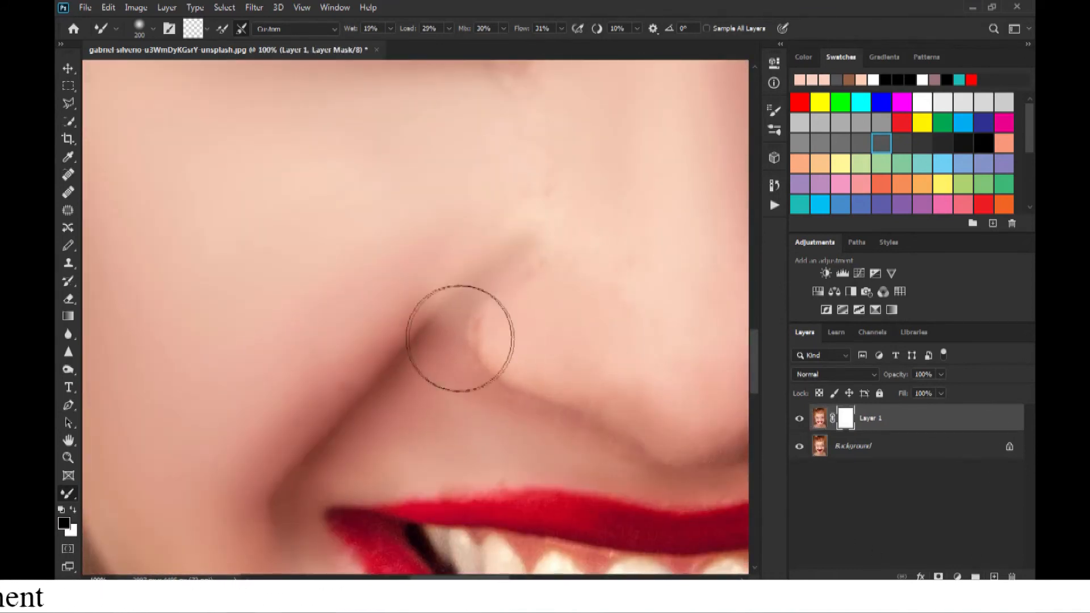
Try to bring back the original skin along the smile crease beside the nose by painting black on the mask with a 300 px Brush
key(shift+b)
mouse_move(425, 278)
mouse_down()
mouse_move(456, 261)
mouse_move(433, 307)
mouse_move(466, 286)
mouse_up()
key(ctrl+z)
right_click(517, 334)
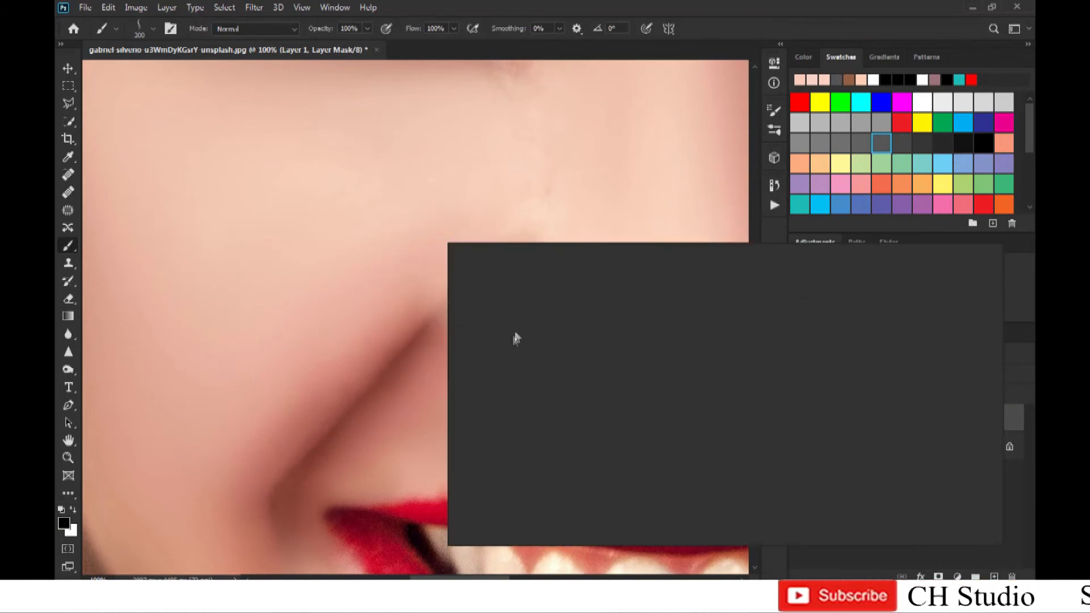
click(514, 339)
click(438, 189)
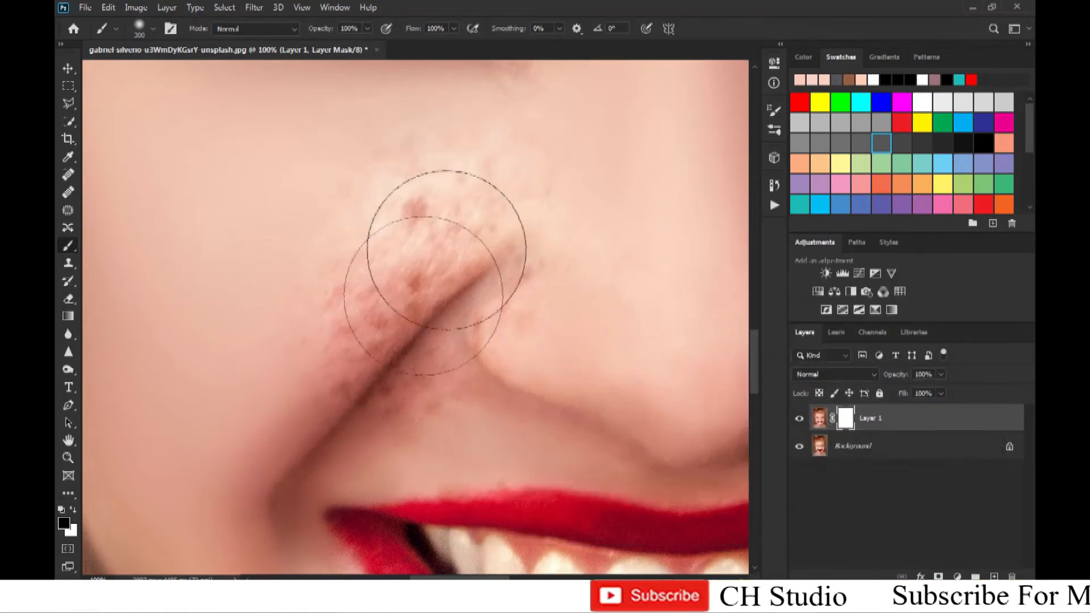
key(p)
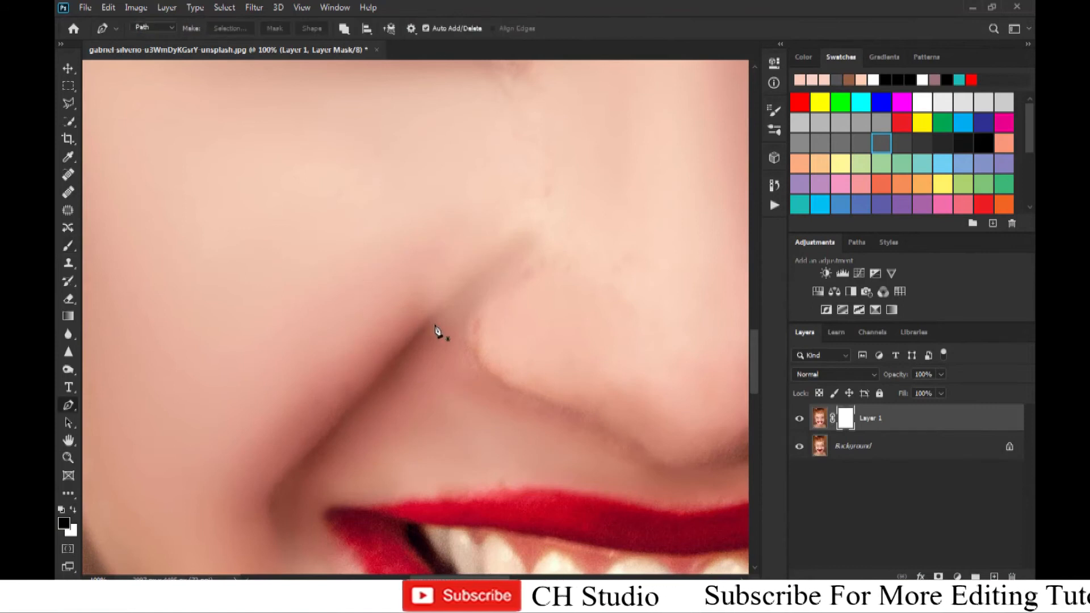
Restore the crease beside the nose by masking in black with a 150 px Brush, and clean up its cheek side in white at 90 px
key(b)
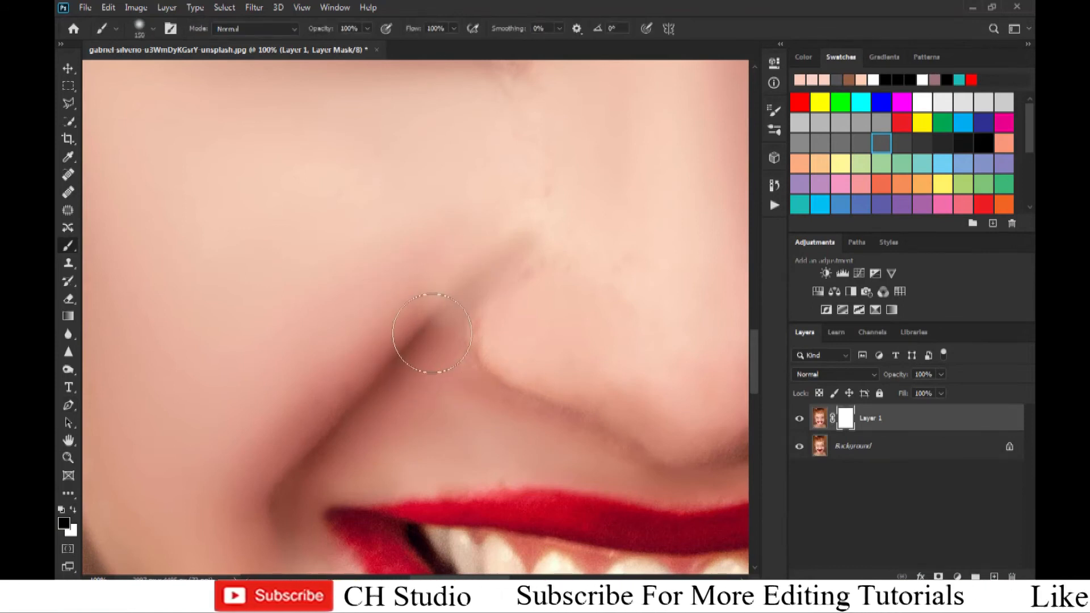
key(x)
key(bracketleft)
key(bracketleft)
key(bracketleft)
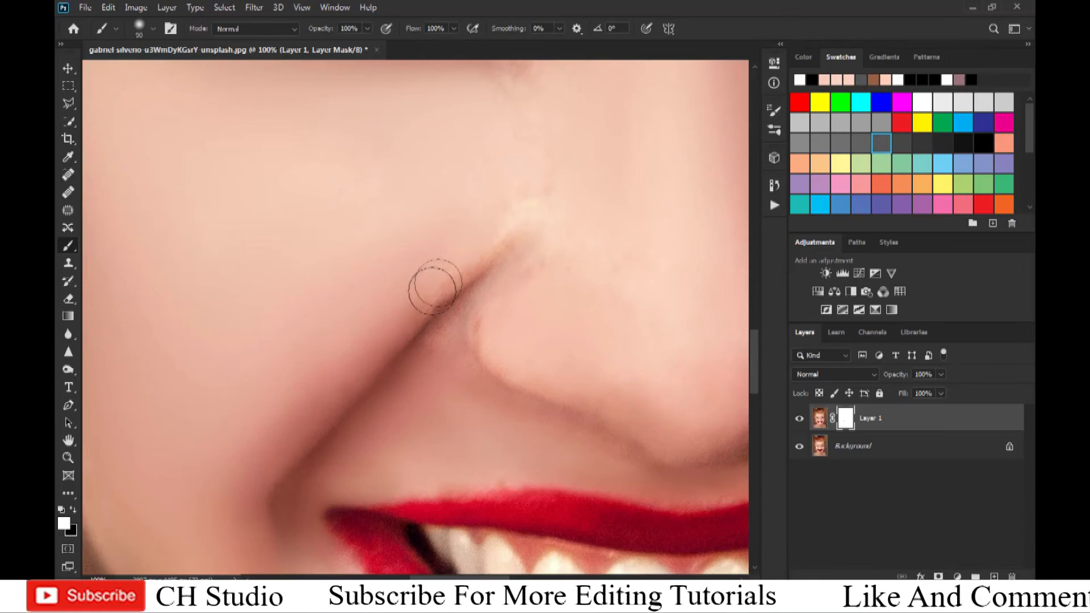
drag(432, 291, 398, 313)
Examine the corrected smile crease in the context of the whole retouched face
key(ctrl+minus)
key(ctrl+minus)
key(ctrl+minus)
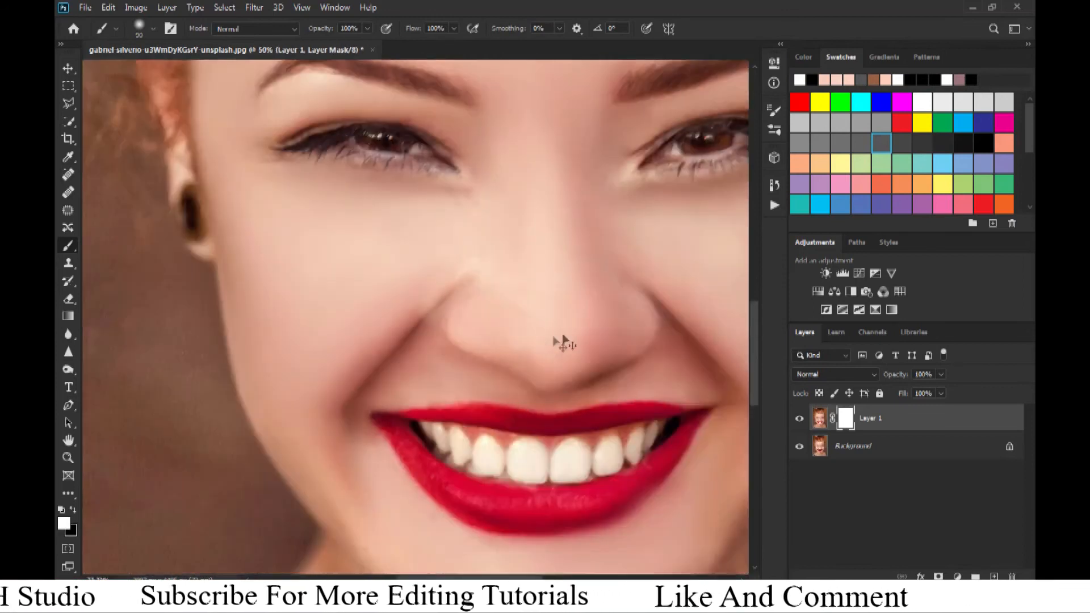
key(ctrl+minus)
key(ctrl+minus)
key(ctrl+minus)
key(ctrl+plus)
key(ctrl+plus)
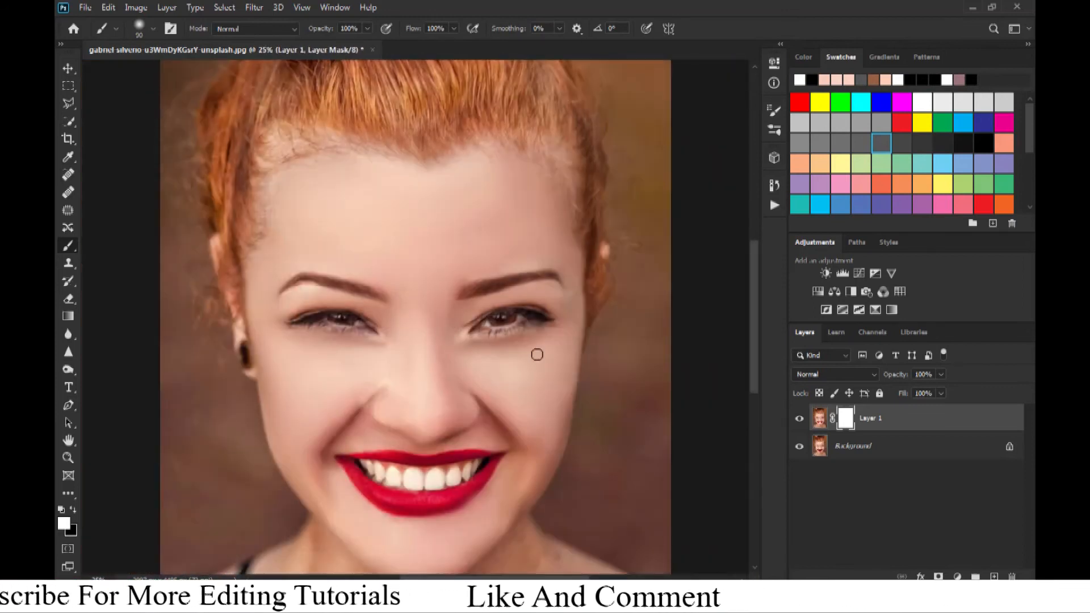